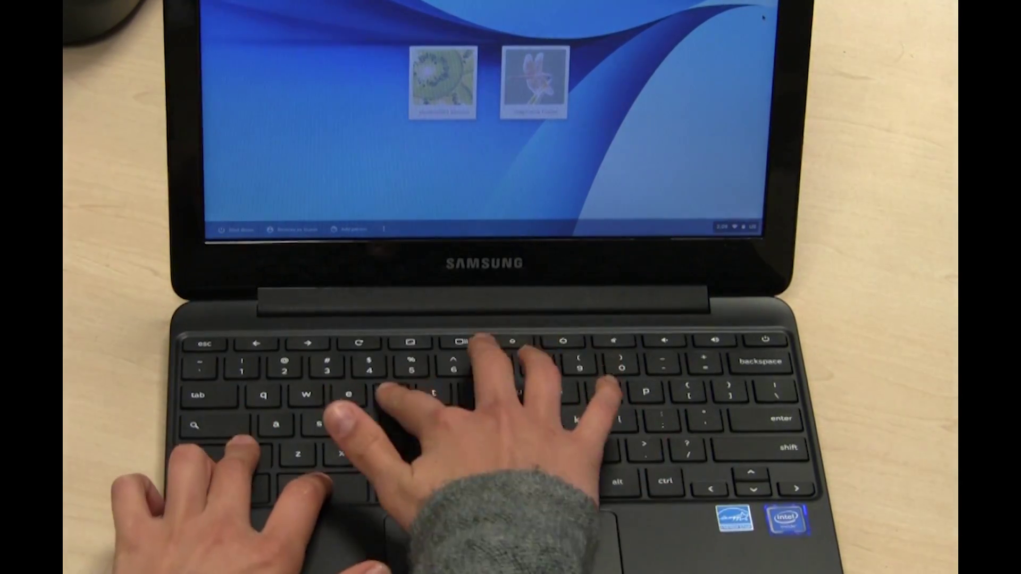
Step: Powerwash the Chromebook via Ctrl+Alt+Shift+R and confirm the factory reset
key(ctrl+alt+shift+r)
click(474, 148)
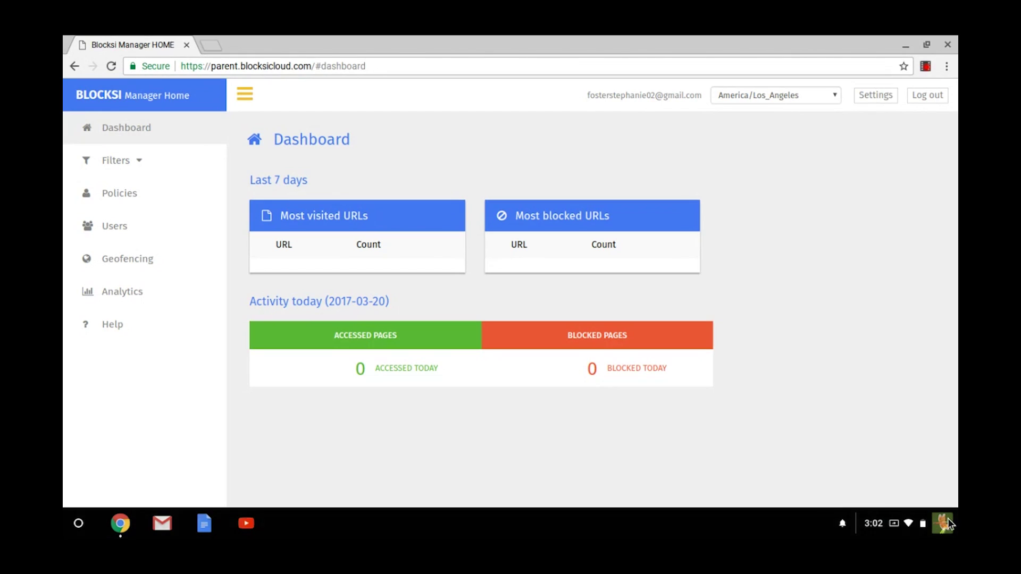
Step: Open Chrome OS Settings from the system status panel
click(936, 522)
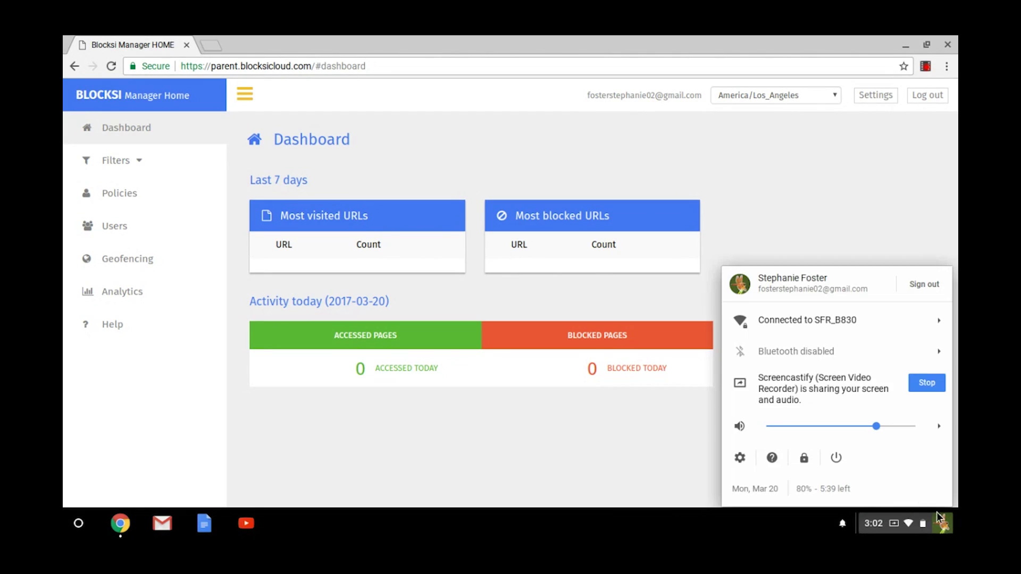
click(740, 457)
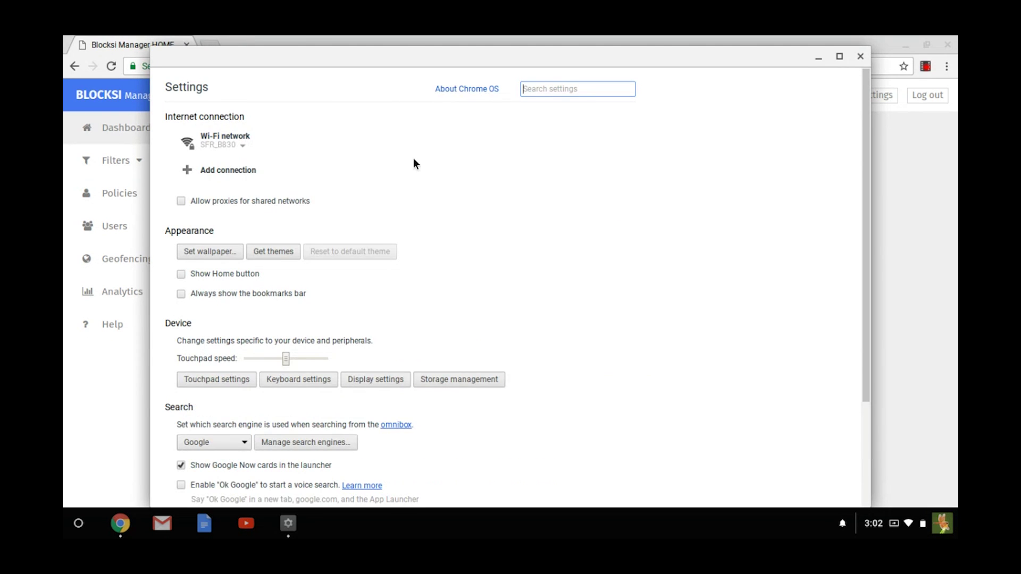
scroll(443, 247, down, 3)
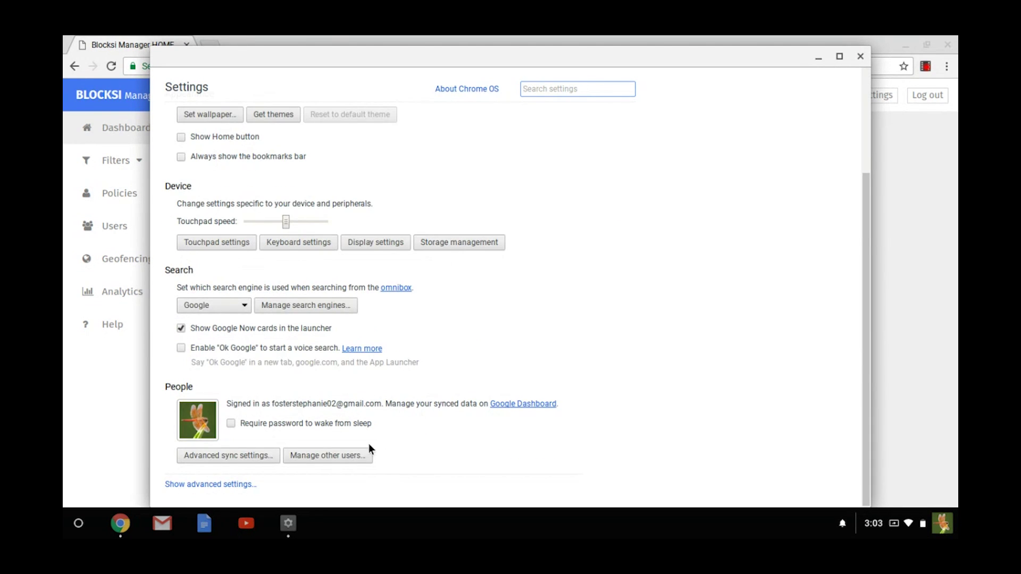
Step: Turn off guest browsing and supervised users, restrict sign-in, and add the Blocksi account
click(348, 460)
click(391, 160)
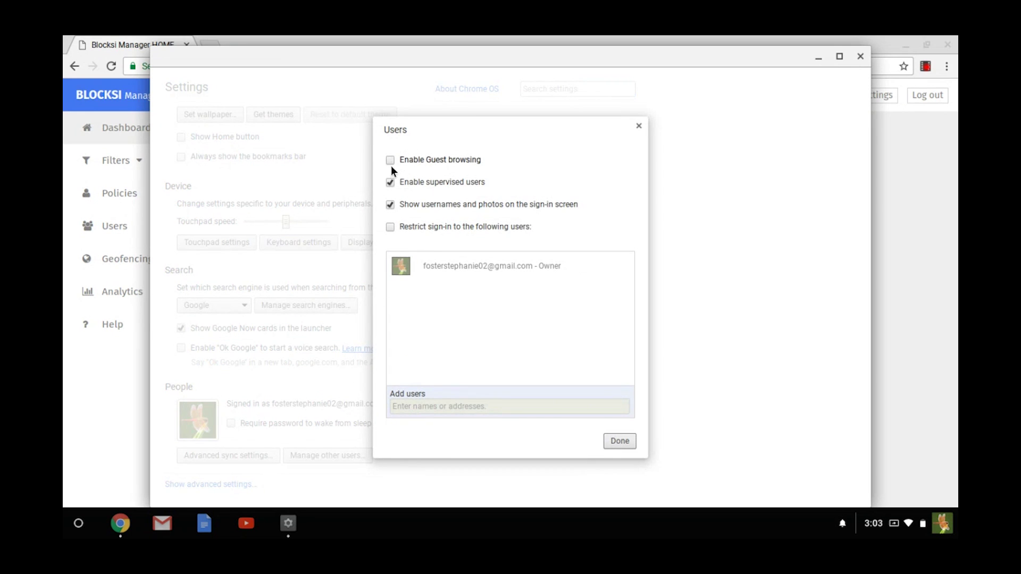
click(390, 183)
click(391, 227)
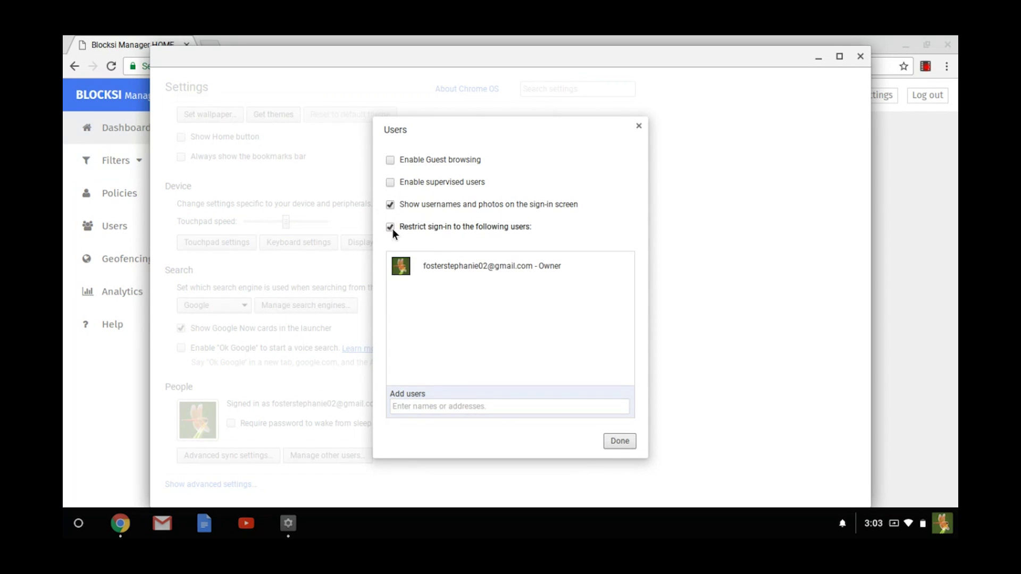
click(437, 407)
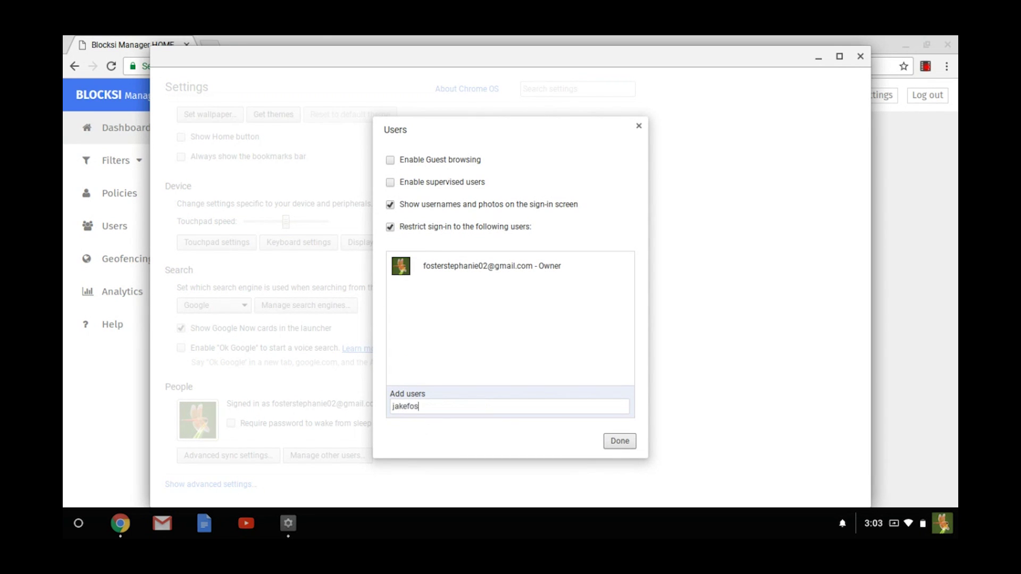
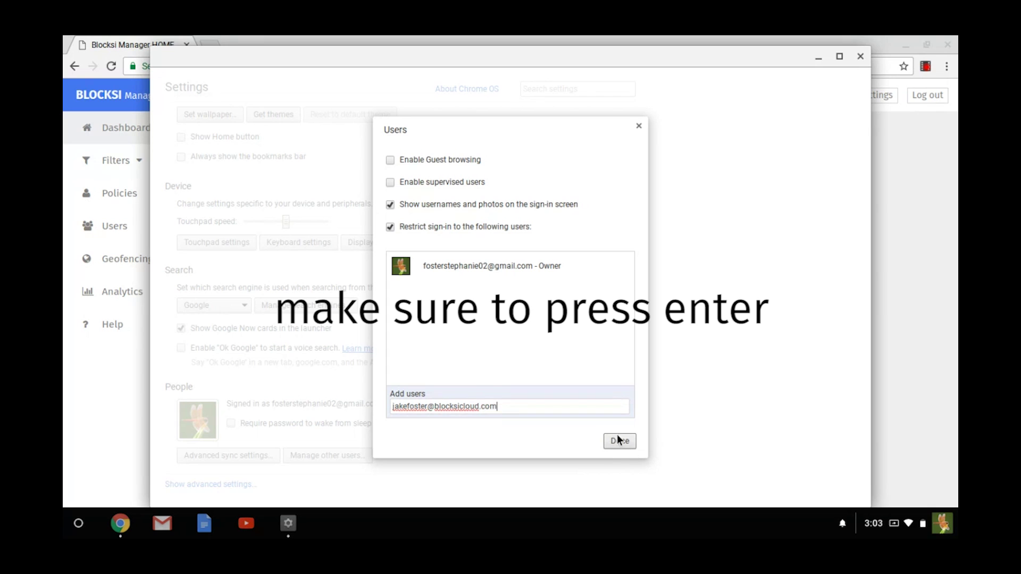
click(619, 441)
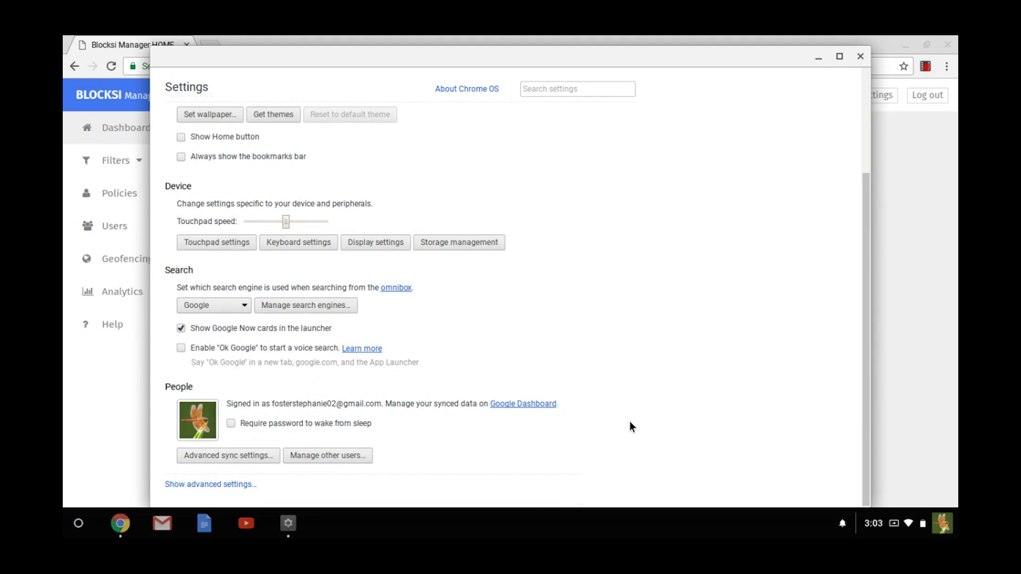
Step: Close the Chrome OS Settings window
click(860, 56)
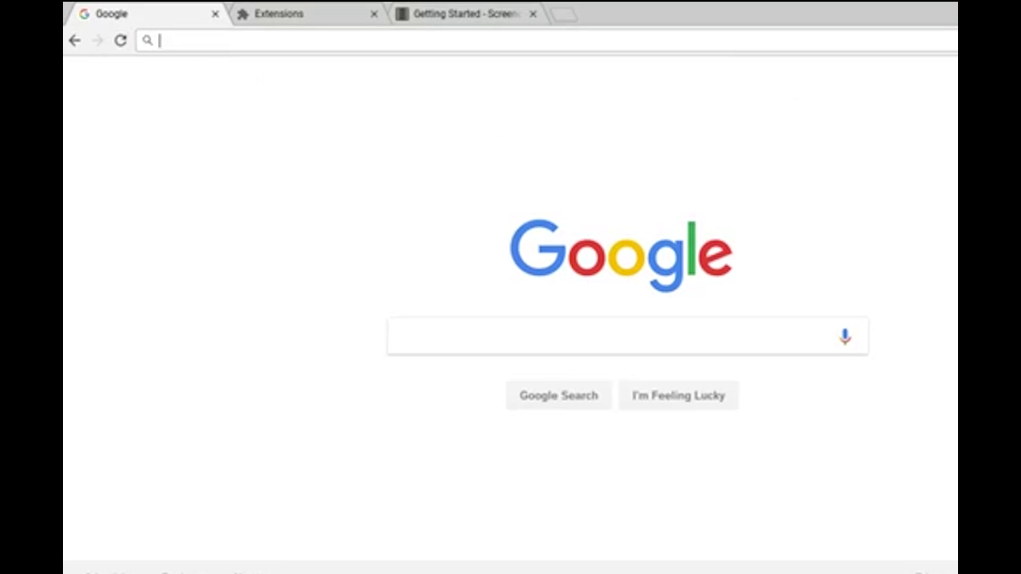
text(chrome)
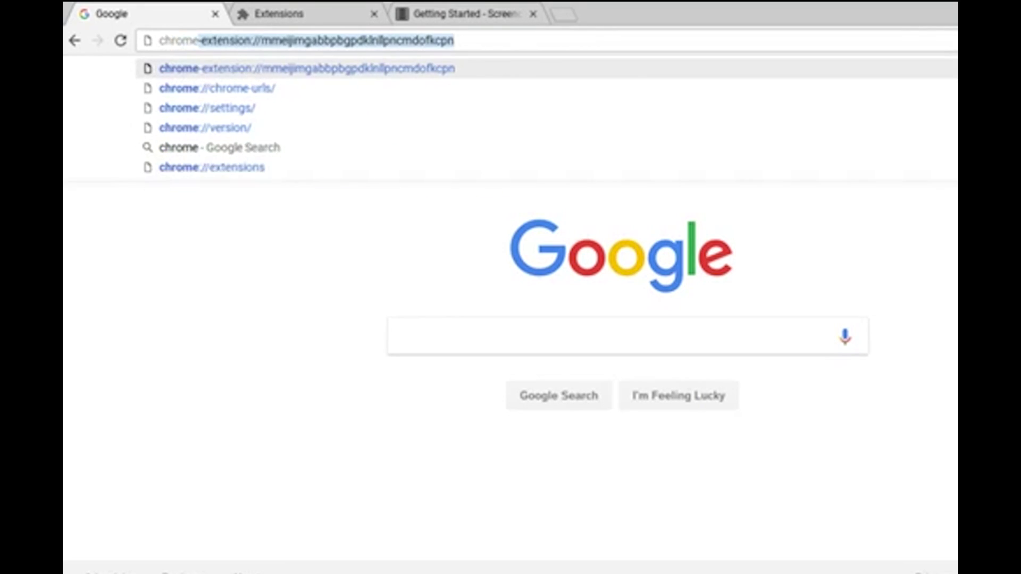
text(:)
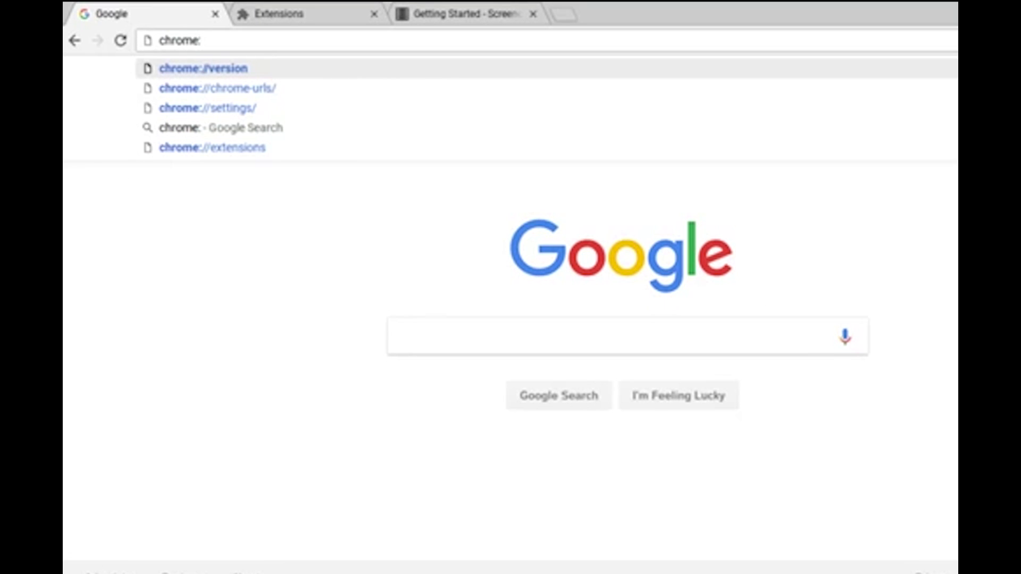
text(//ex)
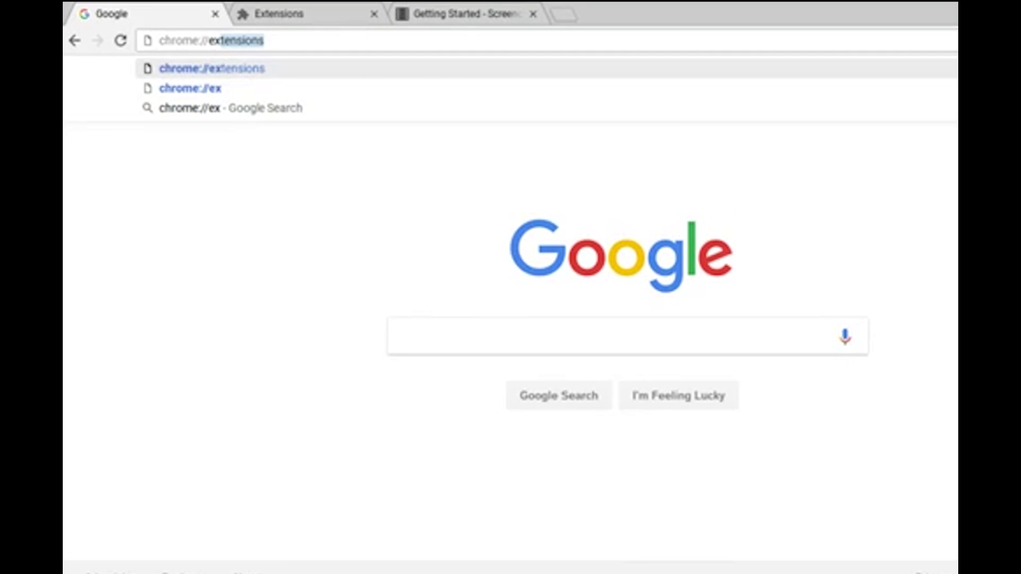
Step: Load chrome://extensions and toggle the Calculator extension's Enabled checkbox
key(Return)
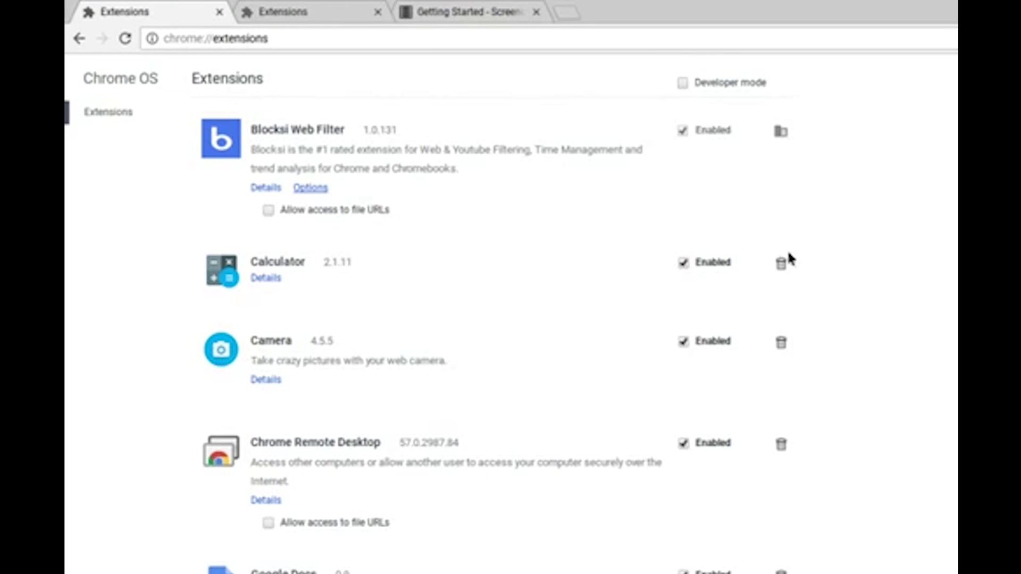
click(684, 262)
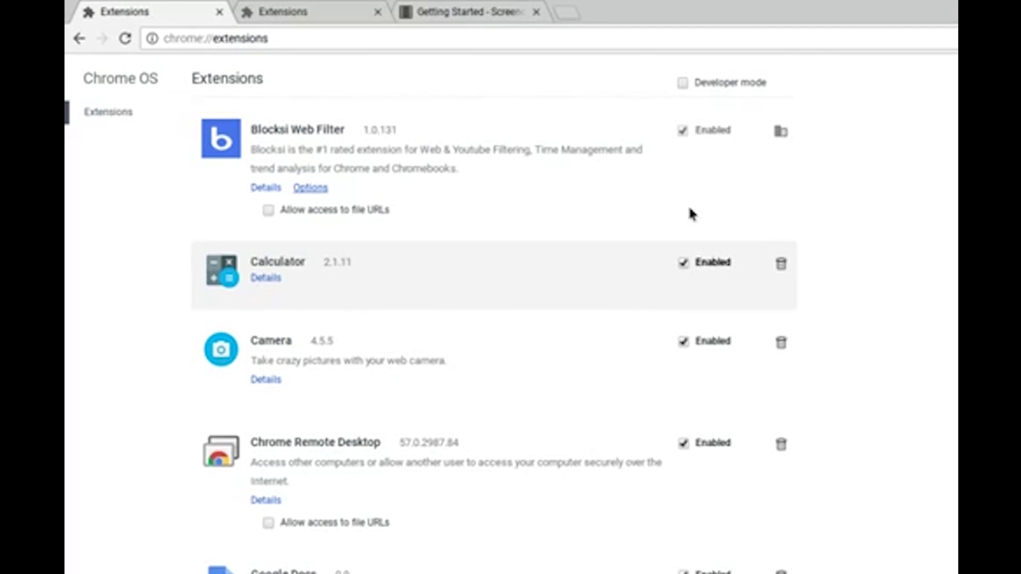